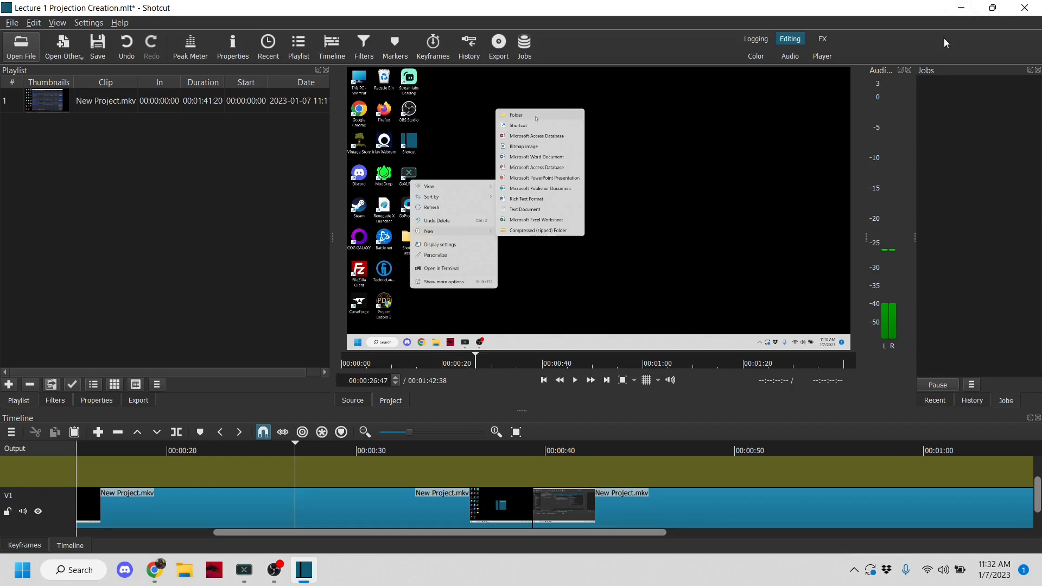
# Step: Create a folder named PPT inside the desktop's Lecture 1 folder
pyautogui.click(959, 8)
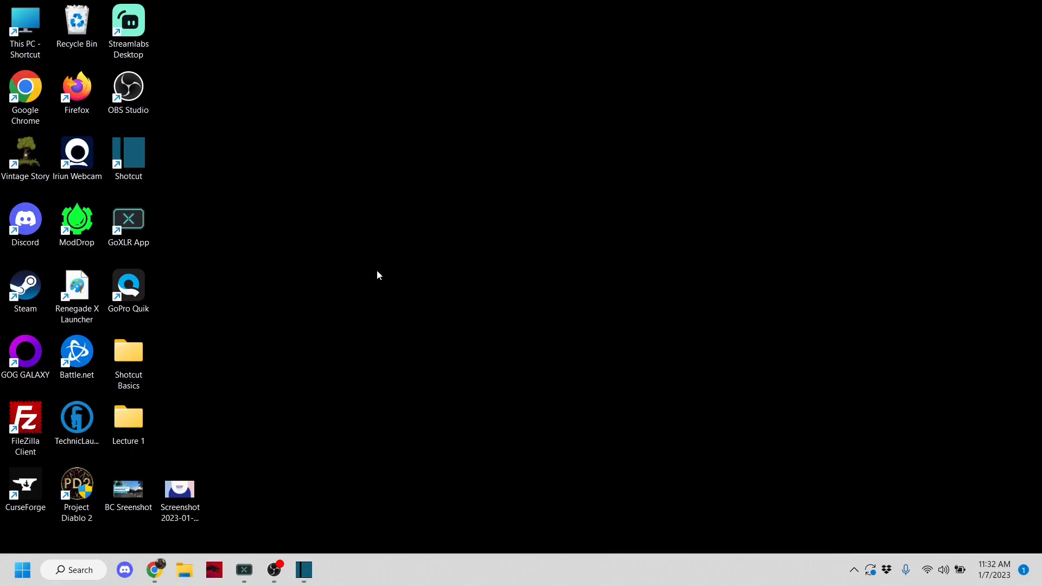
pyautogui.doubleClick(129, 419)
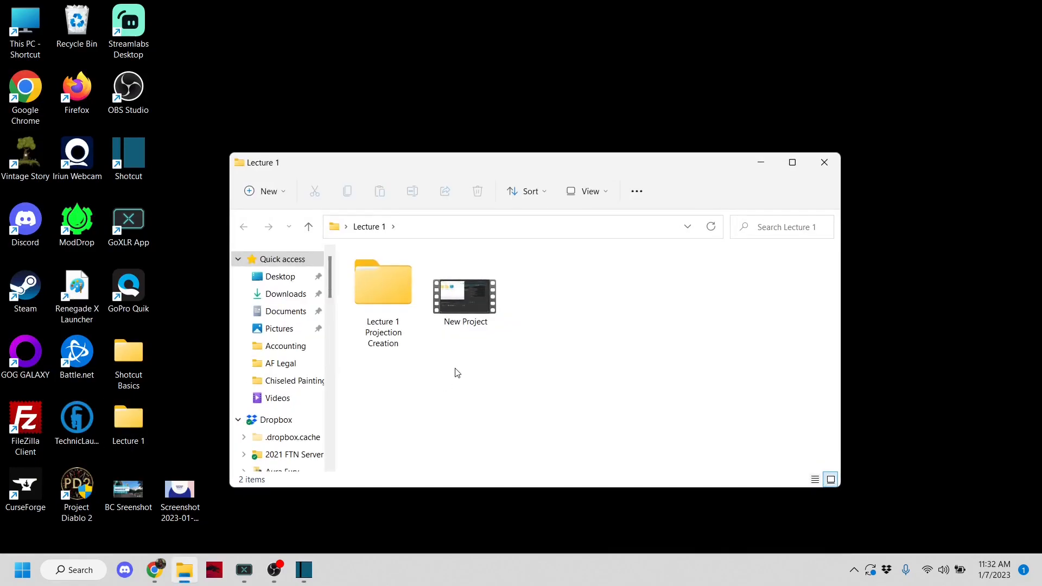
pyautogui.rightClick(458, 373)
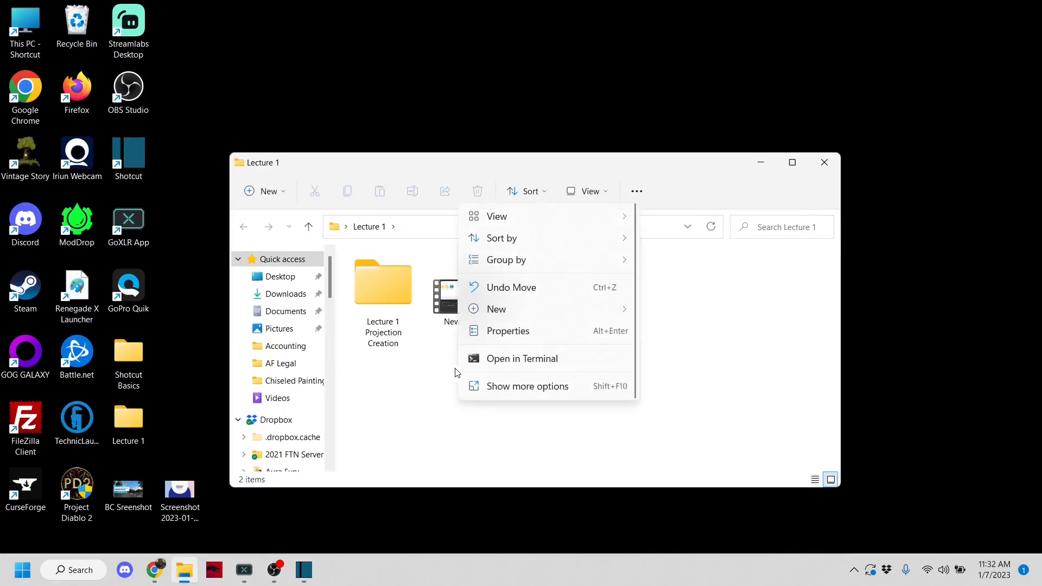
pyautogui.click(537, 386)
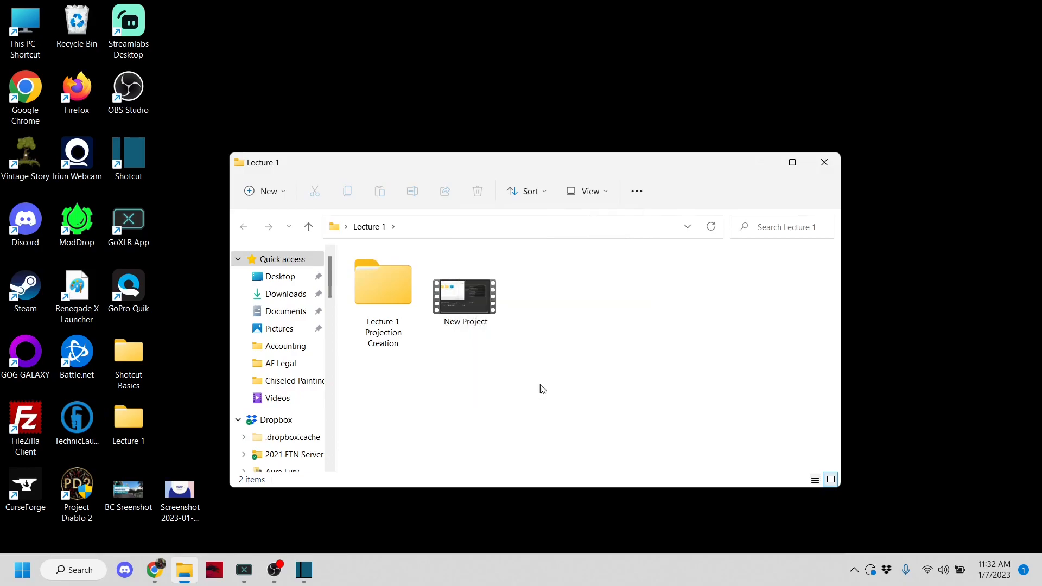
pyautogui.moveTo(625, 353)
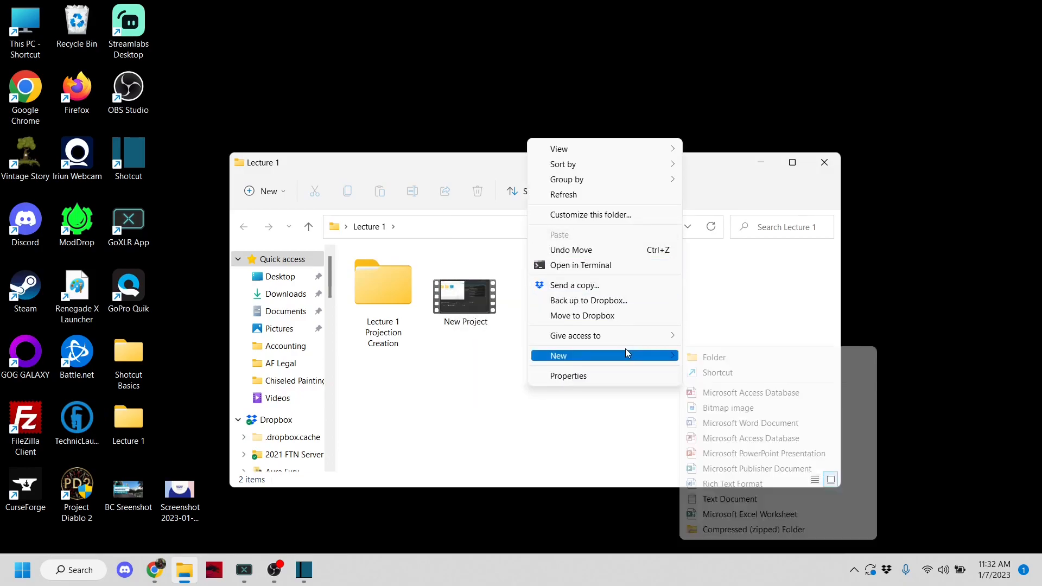
pyautogui.click(741, 356)
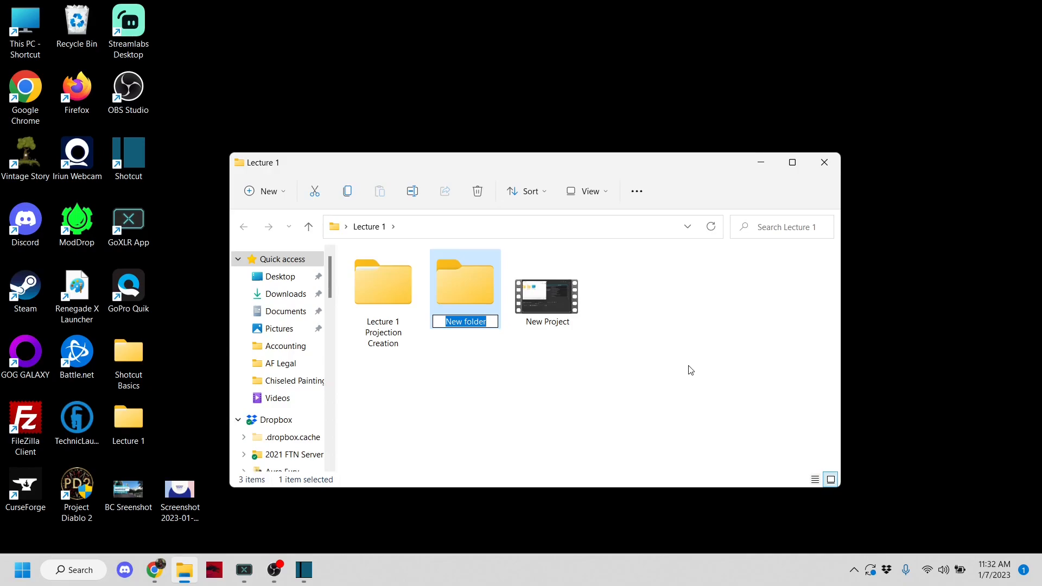
pyautogui.write('PPT')
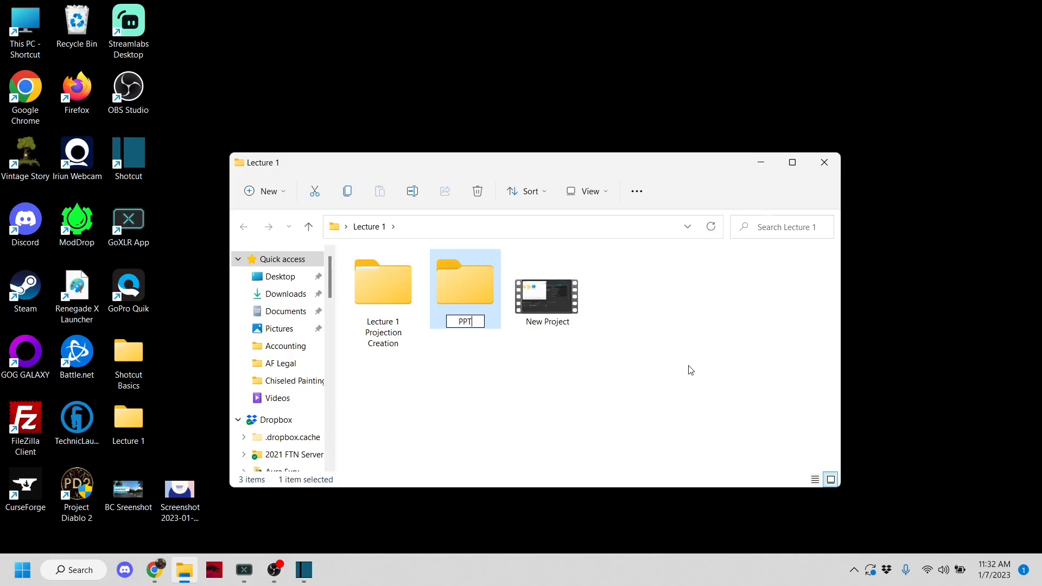
pyautogui.click(600, 388)
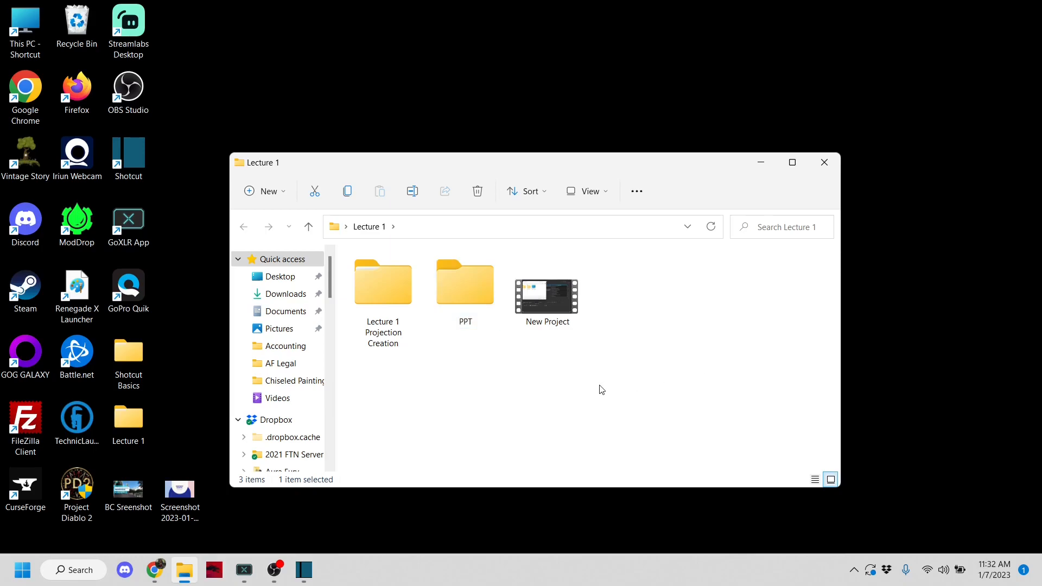
# Step: Move the two desktop screenshots into the PPT folder and add both images to the Shotcut playlist
pyautogui.moveTo(206, 456); pyautogui.dragTo(456, 284)
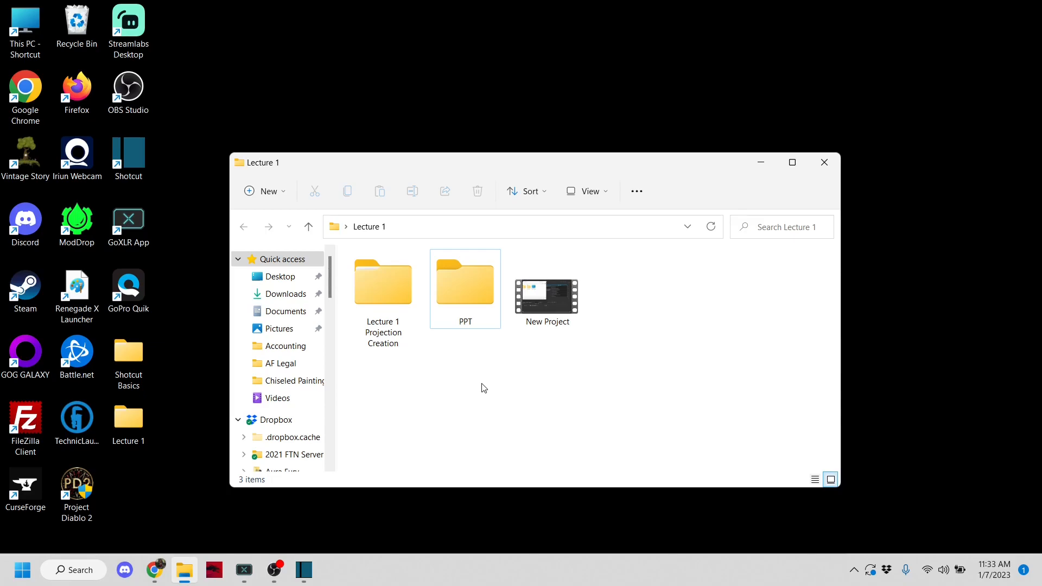
pyautogui.click(305, 570)
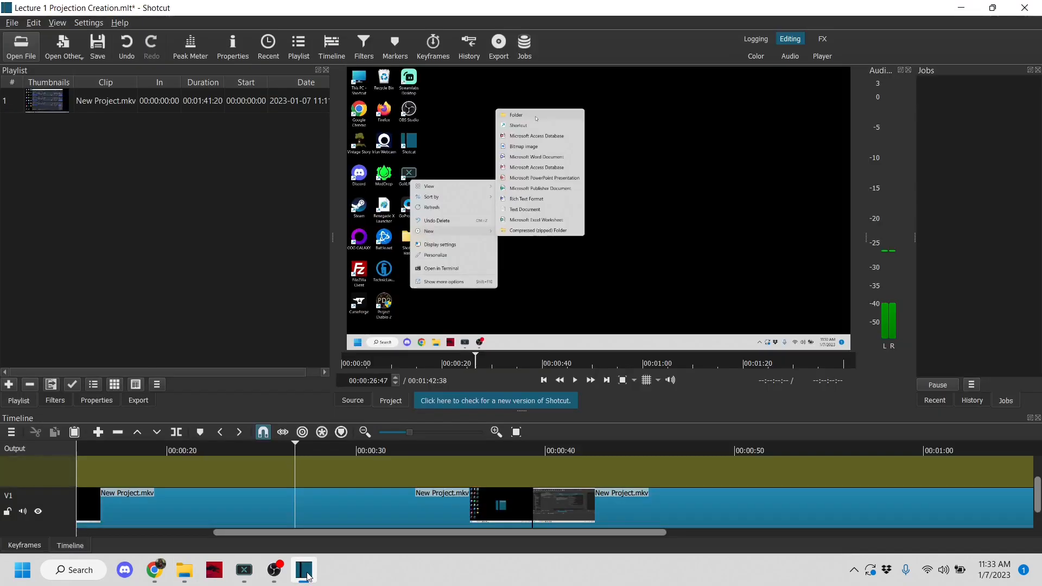
pyautogui.click(185, 581)
pyautogui.doubleClick(486, 304)
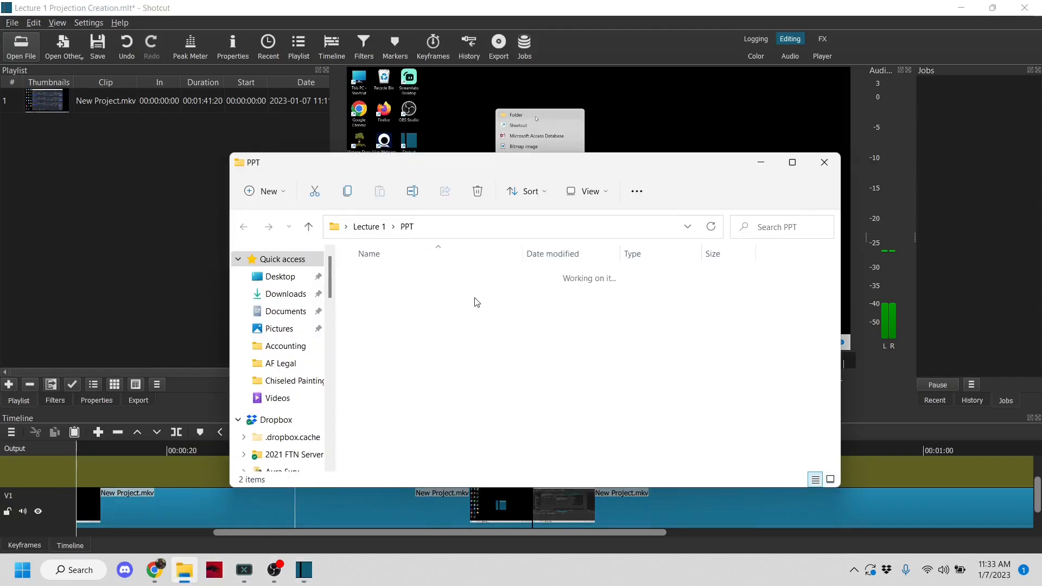
pyautogui.moveTo(442, 169); pyautogui.dragTo(595, 47)
pyautogui.moveTo(784, 163); pyautogui.dragTo(113, 190)
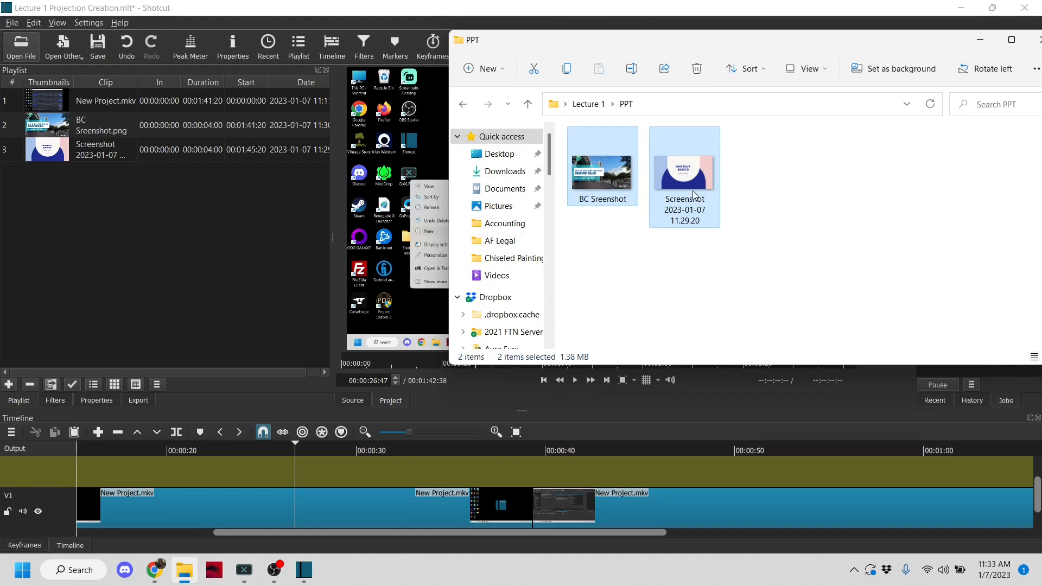
# Step: Move both New Project.mkv clips from track V1 up to track V2
pyautogui.moveTo(1037, 500)
pyautogui.mouseDown()
pyautogui.moveTo(1039, 477)
pyautogui.moveTo(1040, 506)
pyautogui.mouseUp()
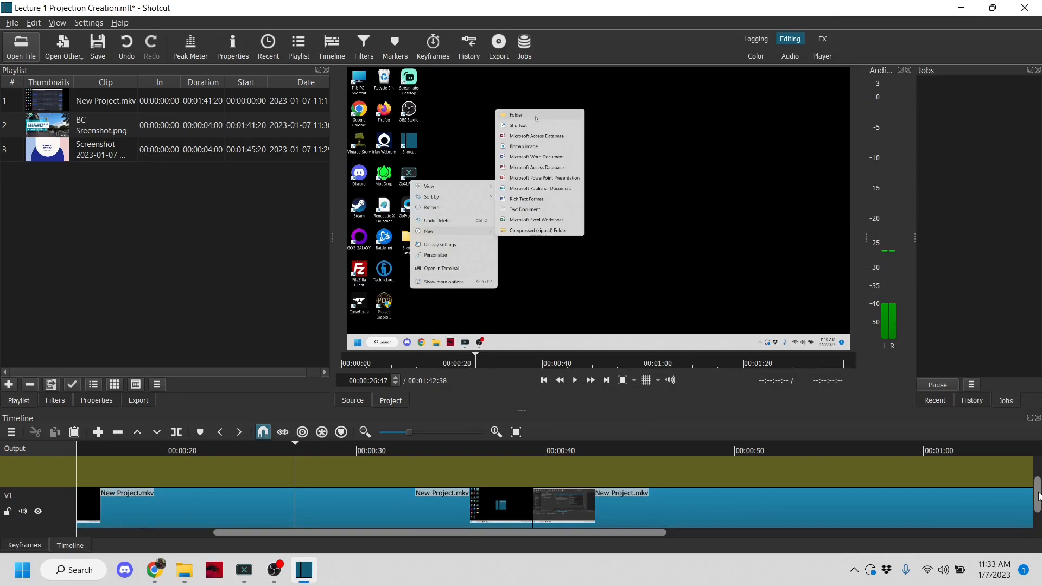
pyautogui.moveTo(1038, 498); pyautogui.dragTo(1039, 476)
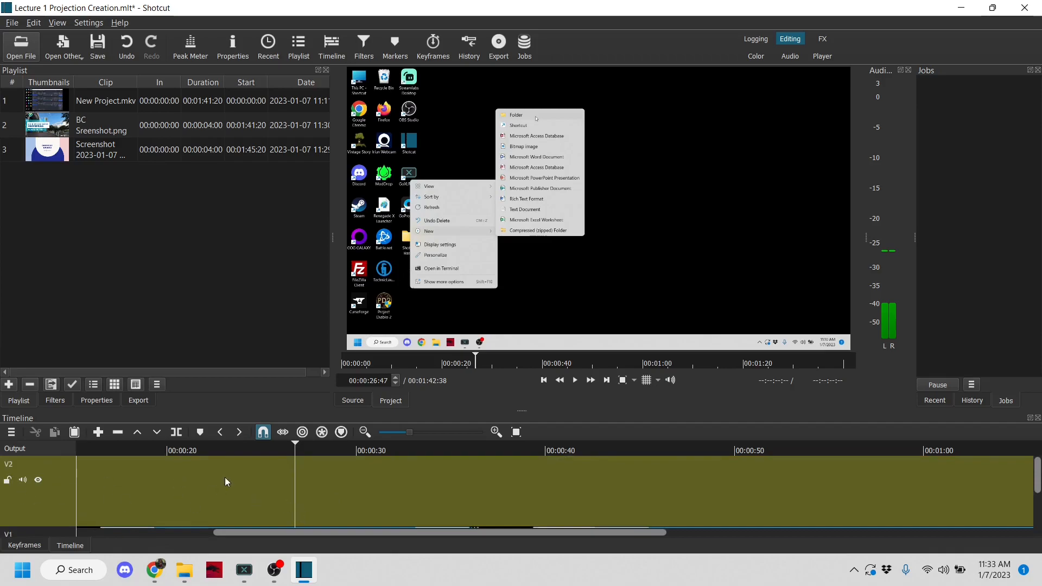
pyautogui.moveTo(1040, 482)
pyautogui.mouseDown()
pyautogui.moveTo(1039, 528)
pyautogui.moveTo(1038, 475)
pyautogui.moveTo(1038, 494)
pyautogui.mouseUp()
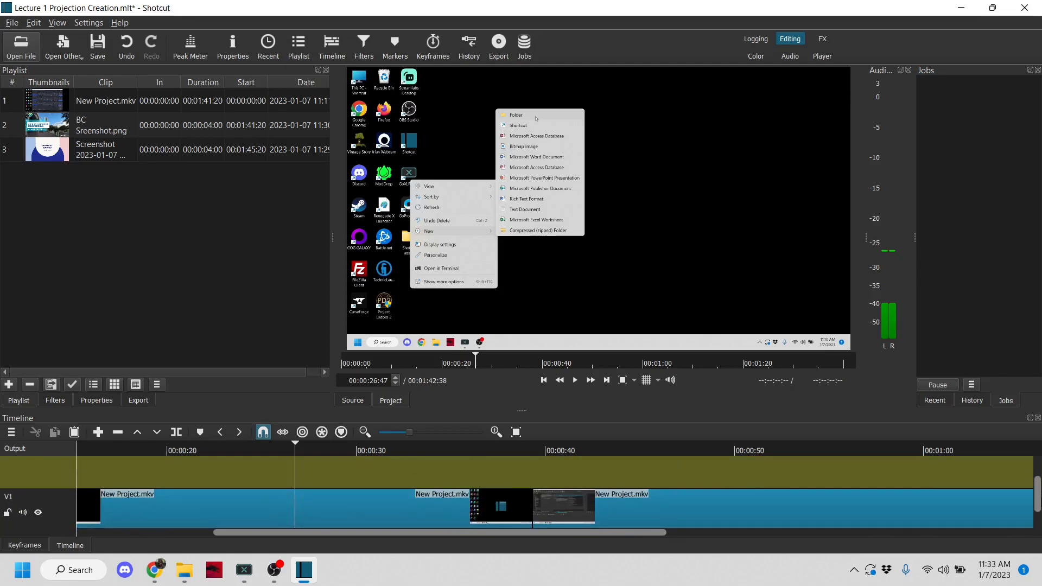
pyautogui.moveTo(403, 510); pyautogui.dragTo(410, 471)
pyautogui.moveTo(620, 521); pyautogui.dragTo(621, 478)
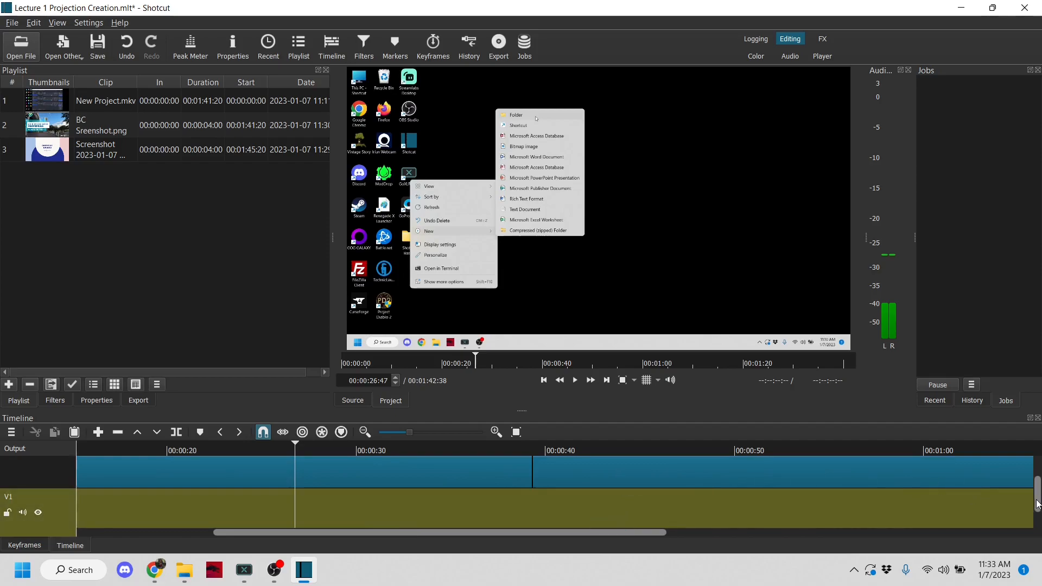
pyautogui.moveTo(1038, 504); pyautogui.dragTo(1038, 468)
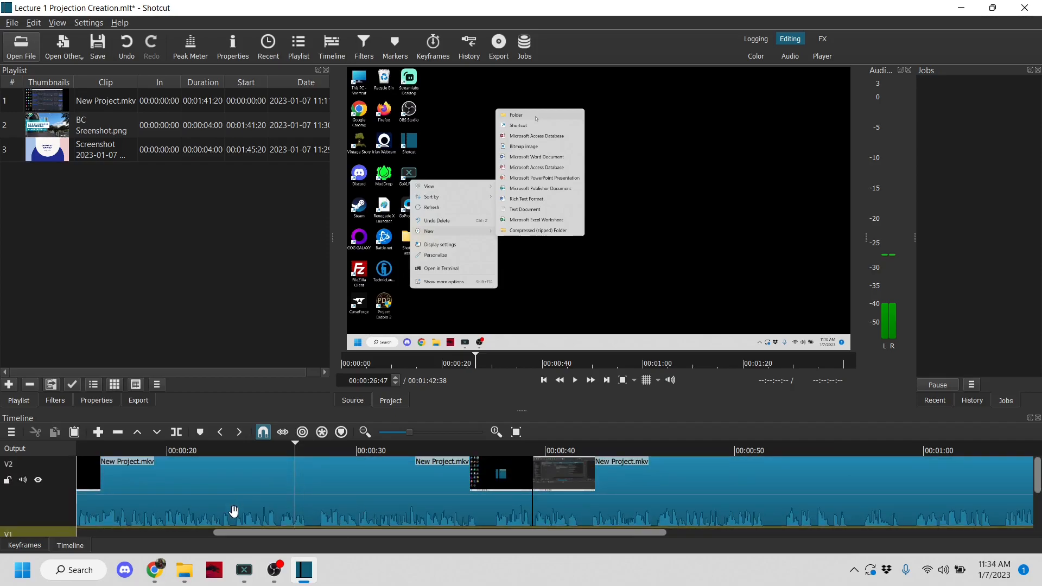
# Step: Add another video track, V3, above the New Project.mkv clips in the timeline
pyautogui.rightClick(363, 471)
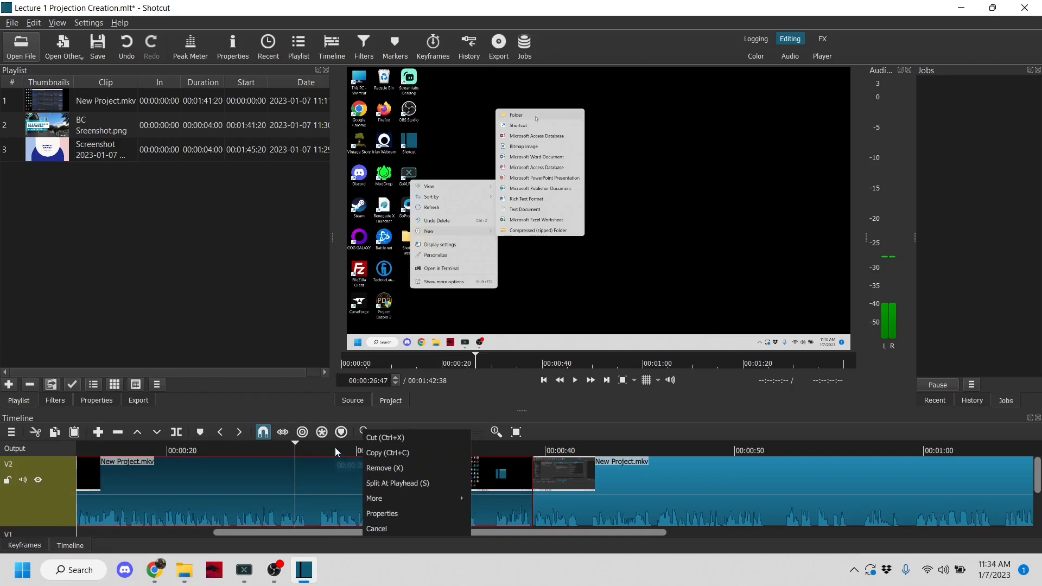
pyautogui.click(383, 467)
pyautogui.scroll(-2, 425, 506)
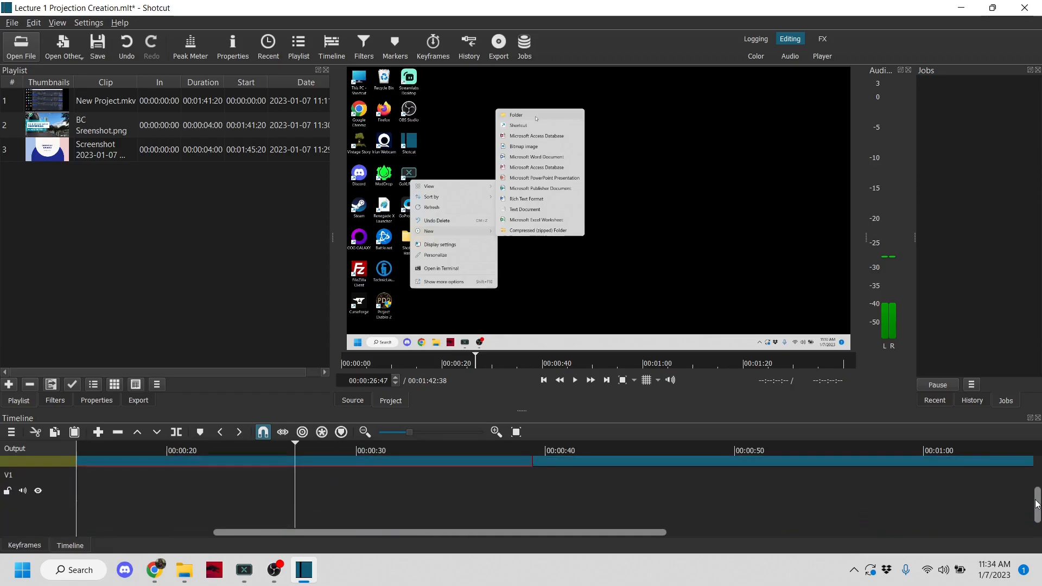
pyautogui.rightClick(425, 506)
pyautogui.moveTo(487, 455)
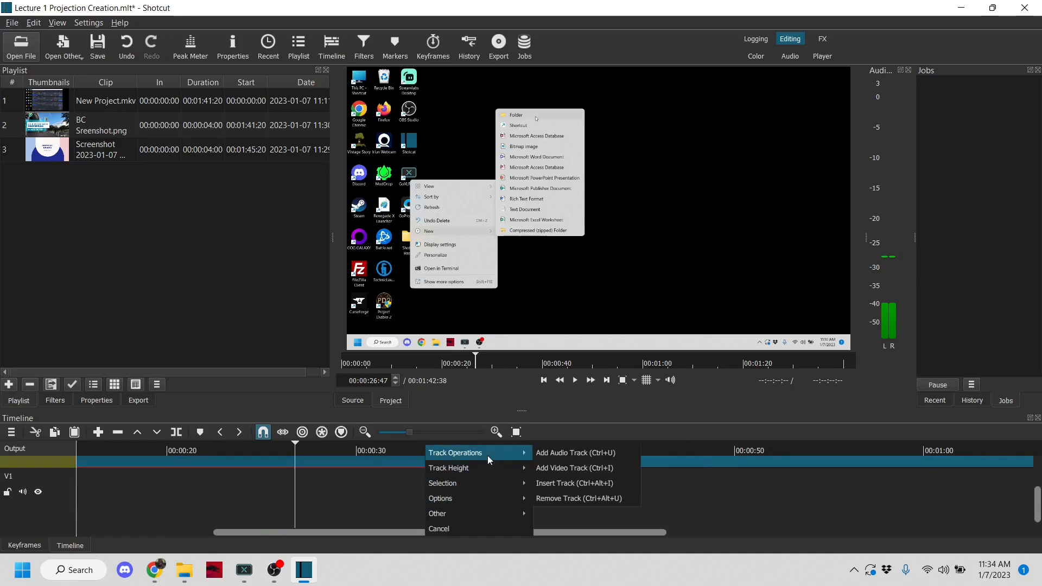
pyautogui.click(568, 468)
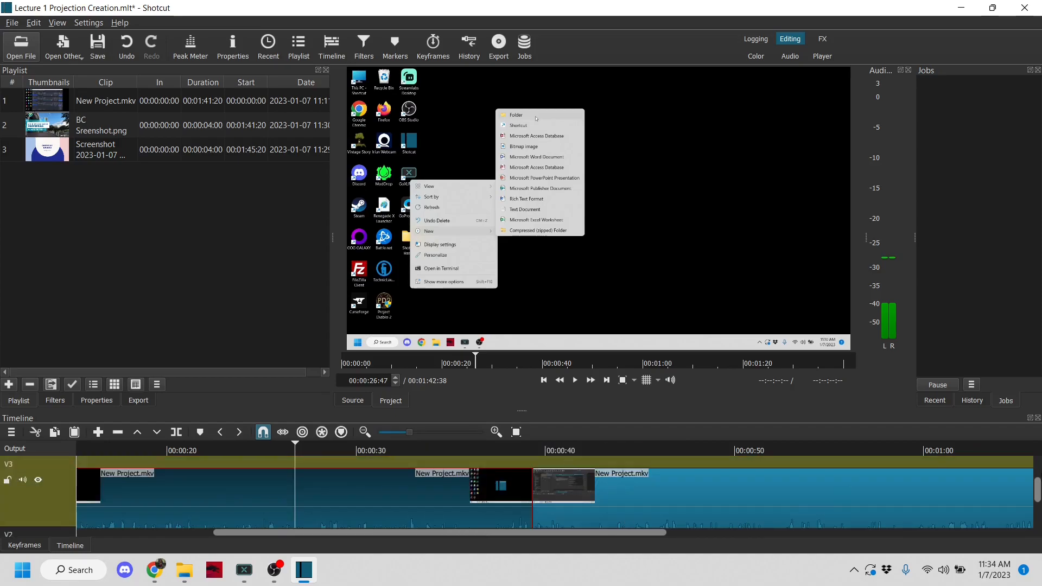
pyautogui.scroll(3, 1038, 498)
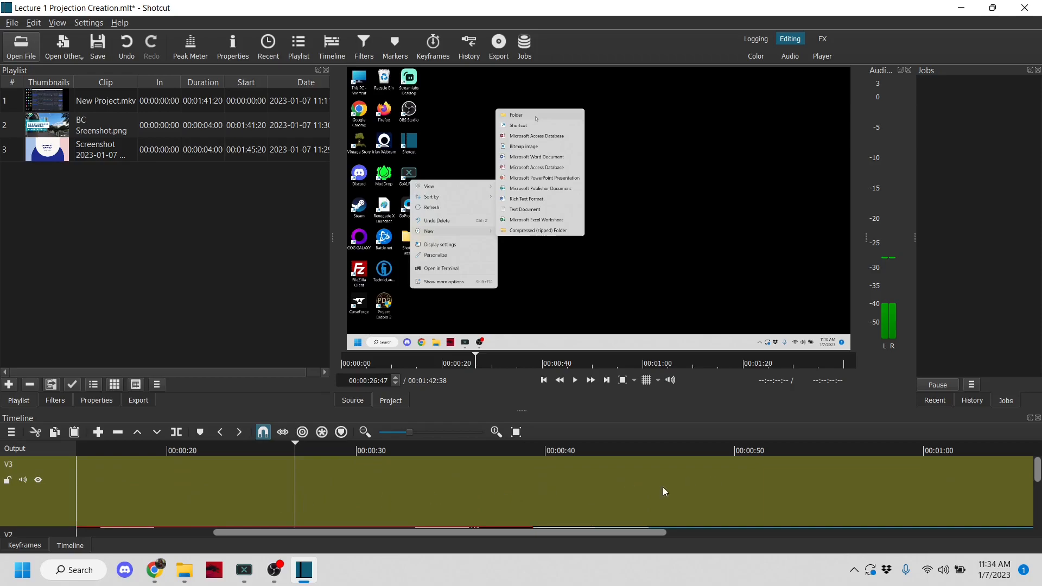
# Step: Move both New Project.mkv clips down to track V1 and return them to track V2
pyautogui.moveTo(1037, 470); pyautogui.dragTo(1036, 505)
pyautogui.moveTo(497, 475); pyautogui.dragTo(493, 506)
pyautogui.moveTo(609, 477); pyautogui.dragTo(611, 502)
pyautogui.moveTo(463, 509); pyautogui.dragTo(465, 472)
pyautogui.moveTo(611, 503); pyautogui.dragTo(611, 476)
pyautogui.moveTo(1038, 504); pyautogui.dragTo(1037, 479)
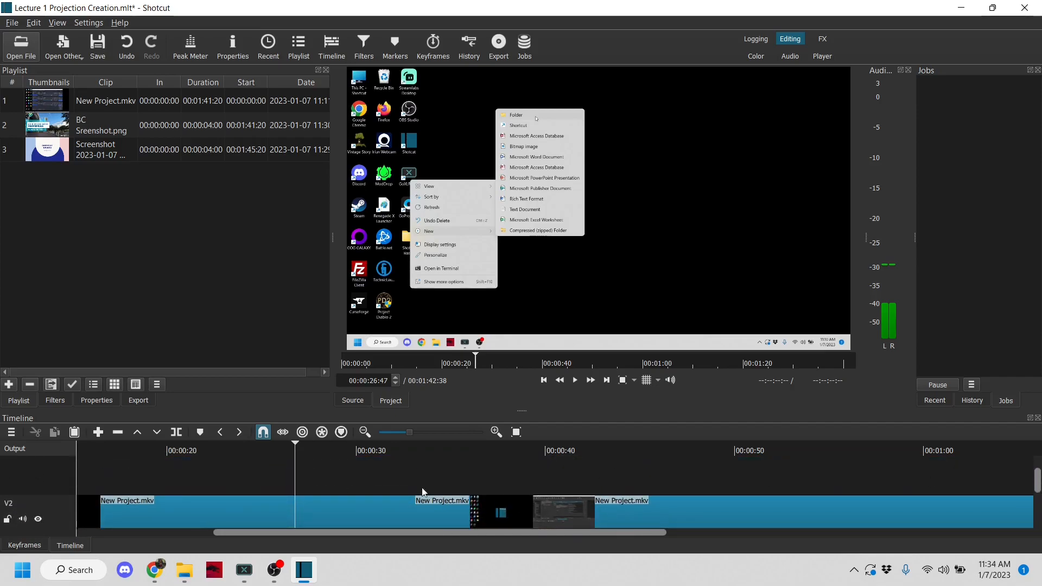
# Step: Play back the footage around the cut between the two New Project.mkv clips, starting from about 38 seconds
pyautogui.moveTo(1037, 486)
pyautogui.mouseDown()
pyautogui.moveTo(1038, 500)
pyautogui.moveTo(1037, 492)
pyautogui.mouseUp()
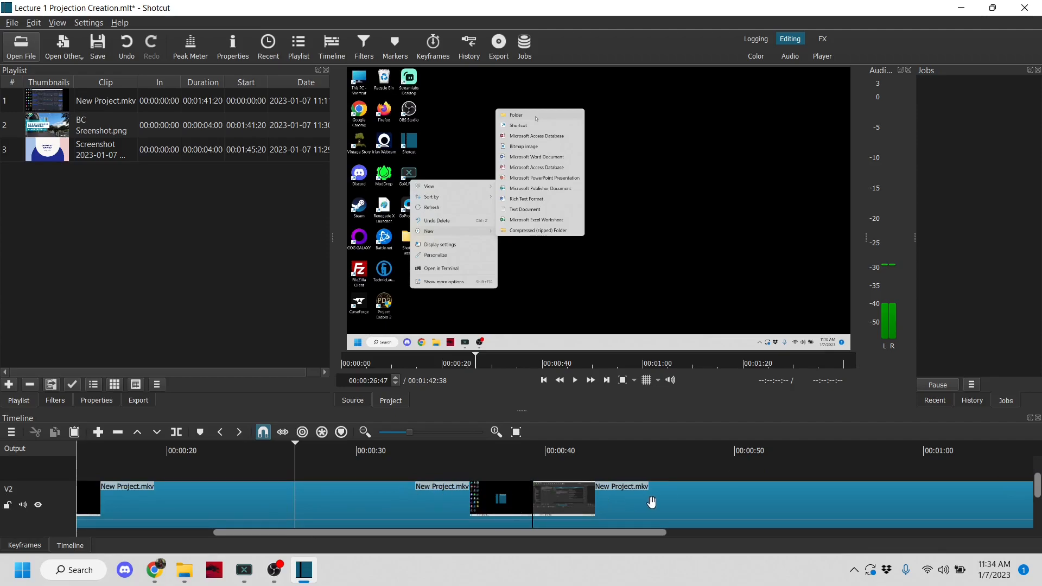
pyautogui.moveTo(1038, 482)
pyautogui.mouseDown()
pyautogui.moveTo(1040, 465)
pyautogui.moveTo(1041, 480)
pyautogui.mouseUp()
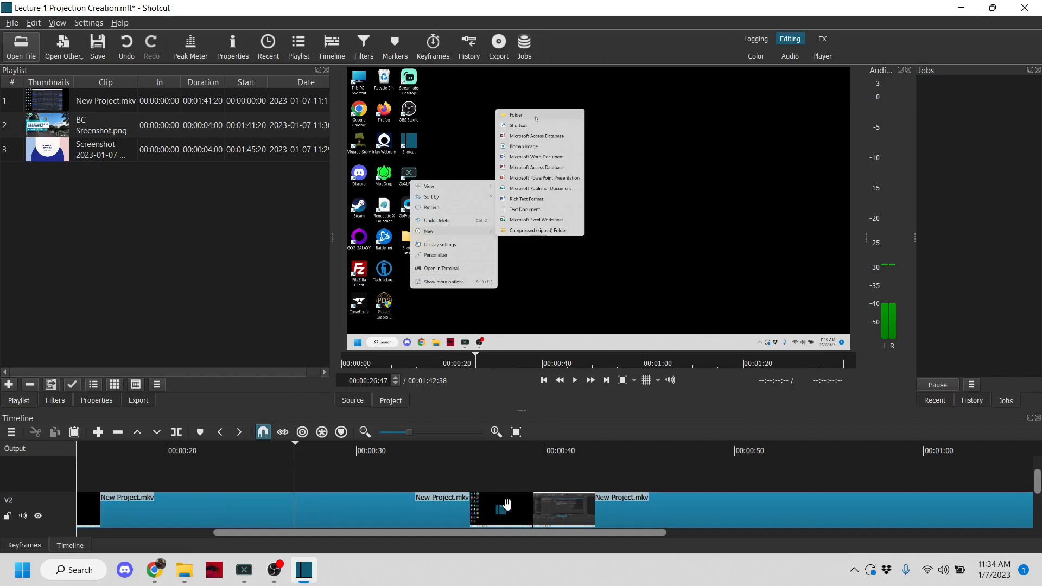
pyautogui.click(514, 477)
pyautogui.click(575, 380)
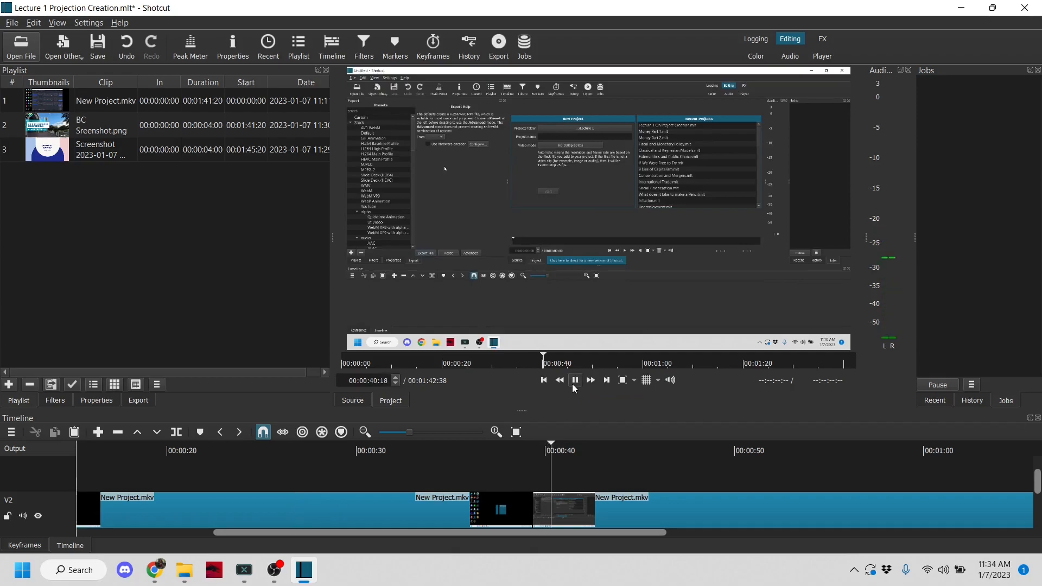
pyautogui.click(573, 387)
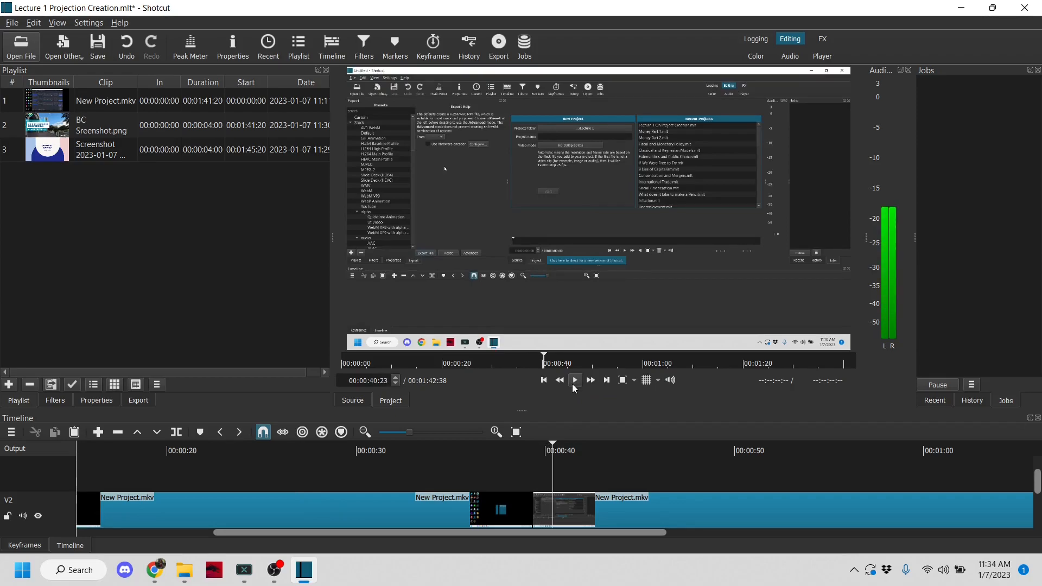
pyautogui.click(510, 467)
pyautogui.click(577, 379)
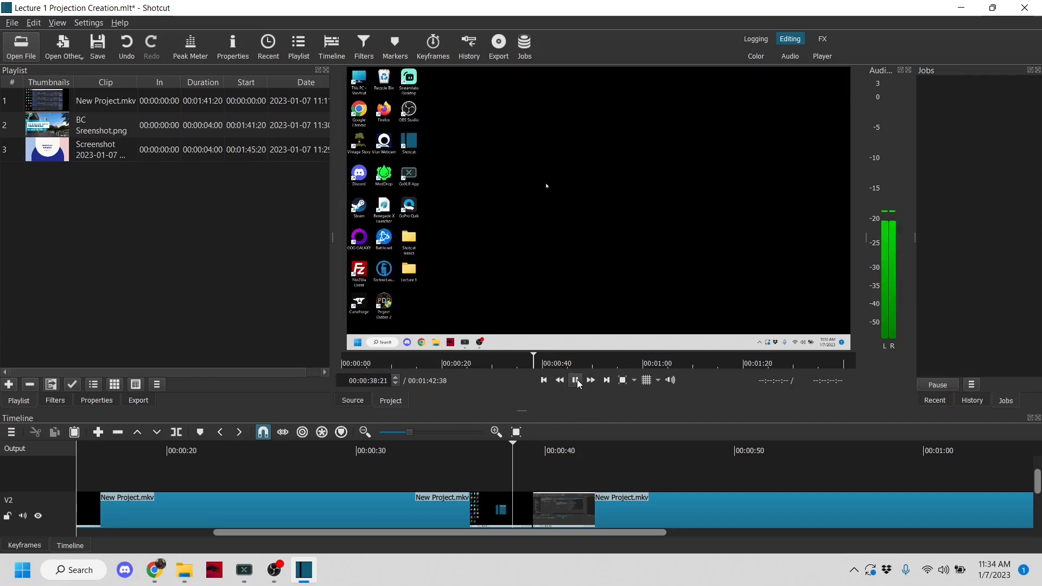
pyautogui.click(577, 379)
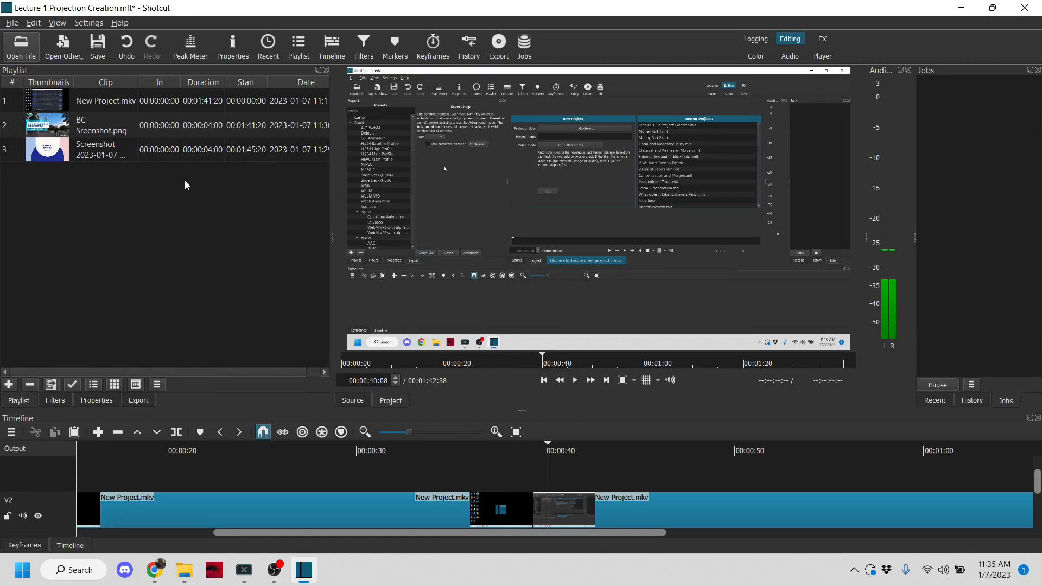
# Step: Place the Shotcut Basics title screenshot on track V3 at about 37 seconds and play back that section
pyautogui.moveTo(87, 150); pyautogui.dragTo(497, 460)
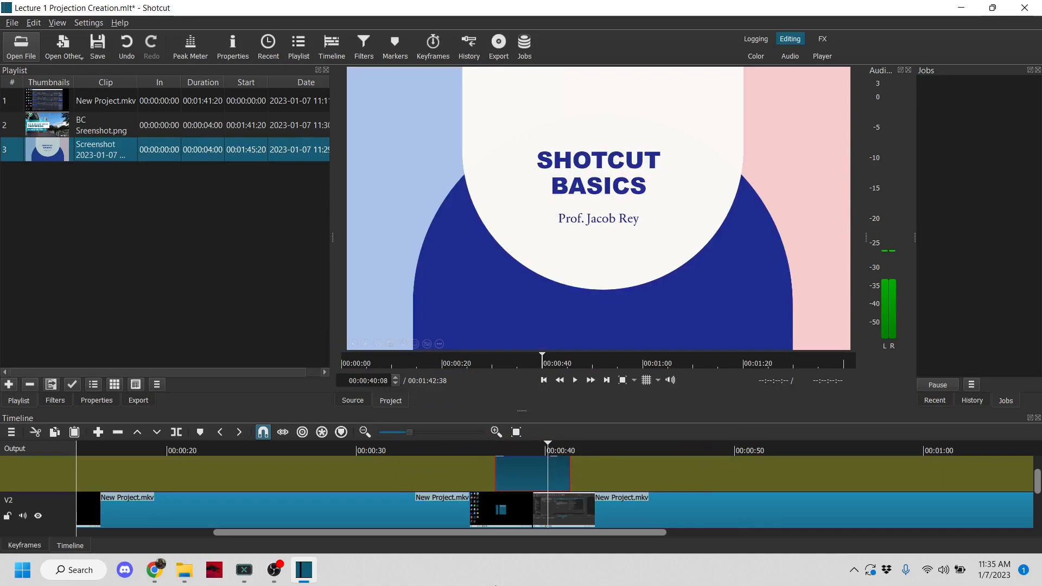
pyautogui.click(485, 449)
pyautogui.click(574, 380)
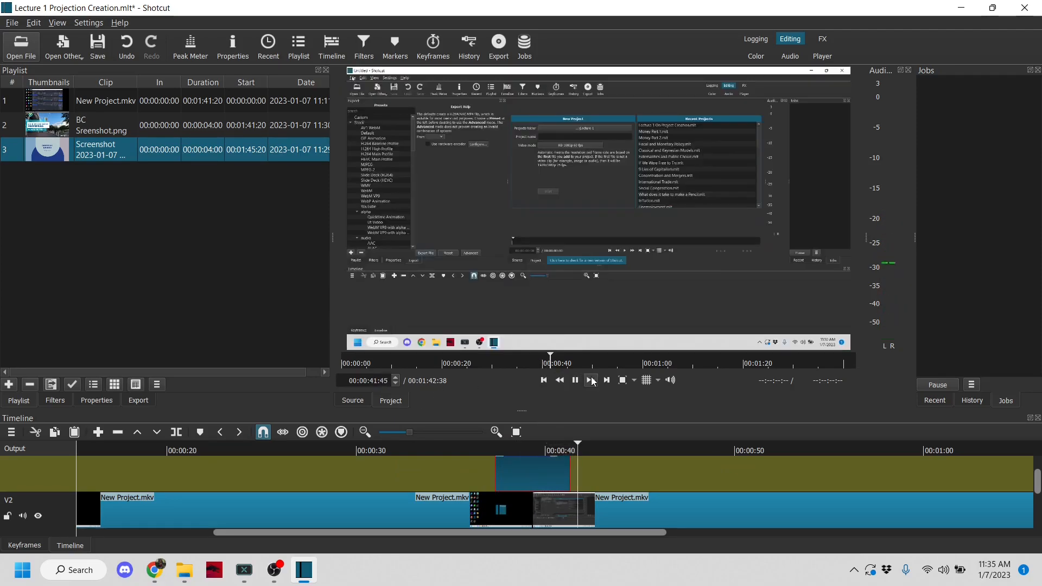
pyautogui.press('space')
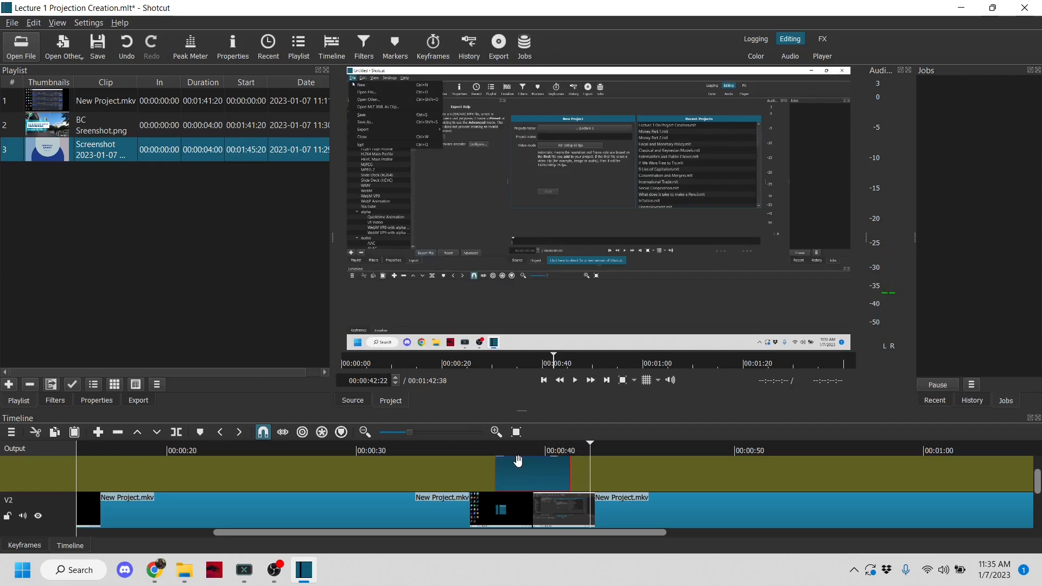
# Step: Extend the end of the title image on V3 to about 1:01 and check the frame near its end
pyautogui.moveTo(1039, 480); pyautogui.dragTo(1036, 473)
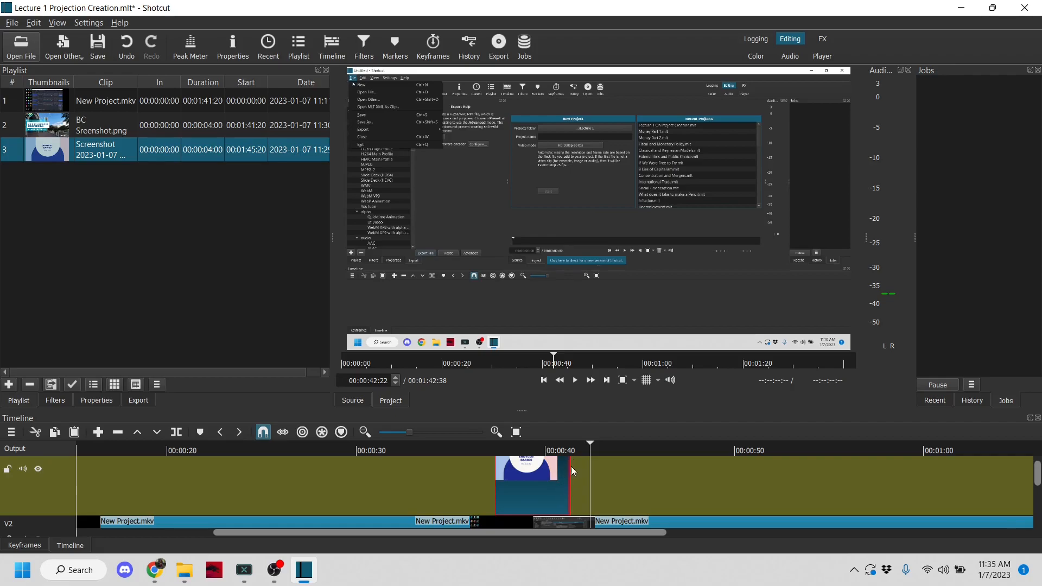
pyautogui.moveTo(570, 479); pyautogui.dragTo(943, 480)
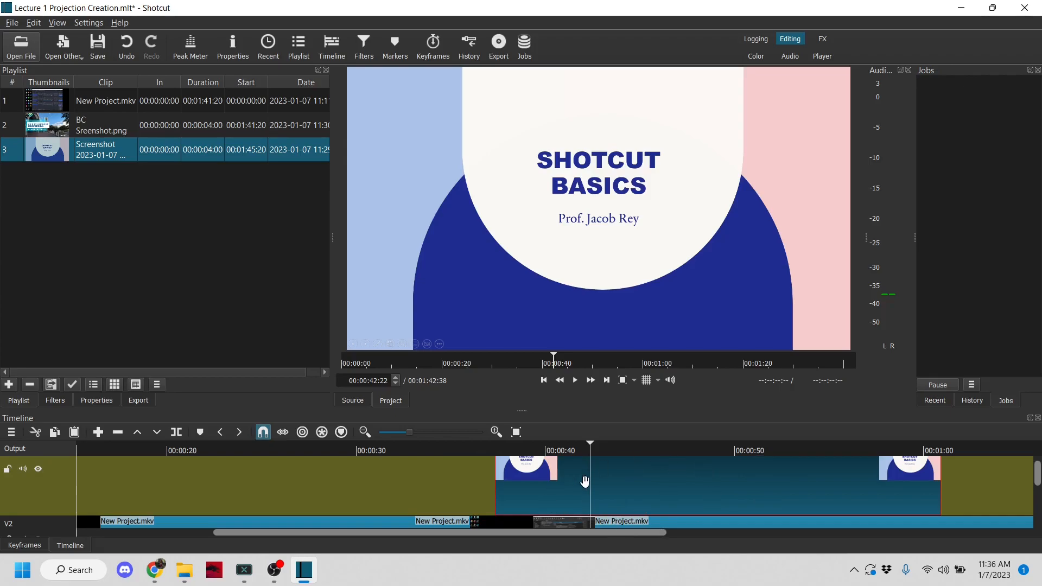
pyautogui.click(879, 452)
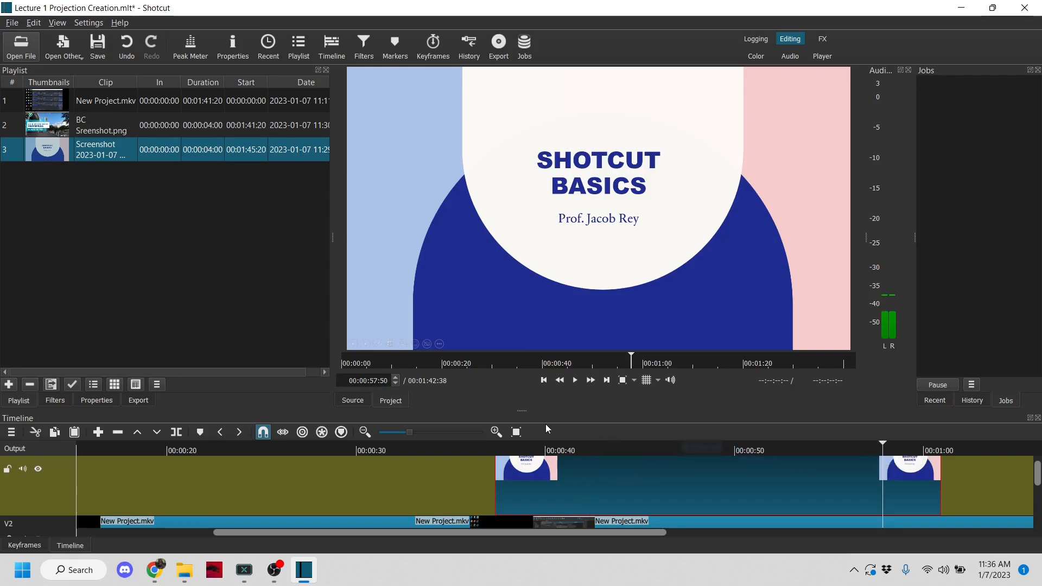
# Step: Play back the end of the title image on V3, from about 58 seconds to just past 1:01
pyautogui.click(576, 381)
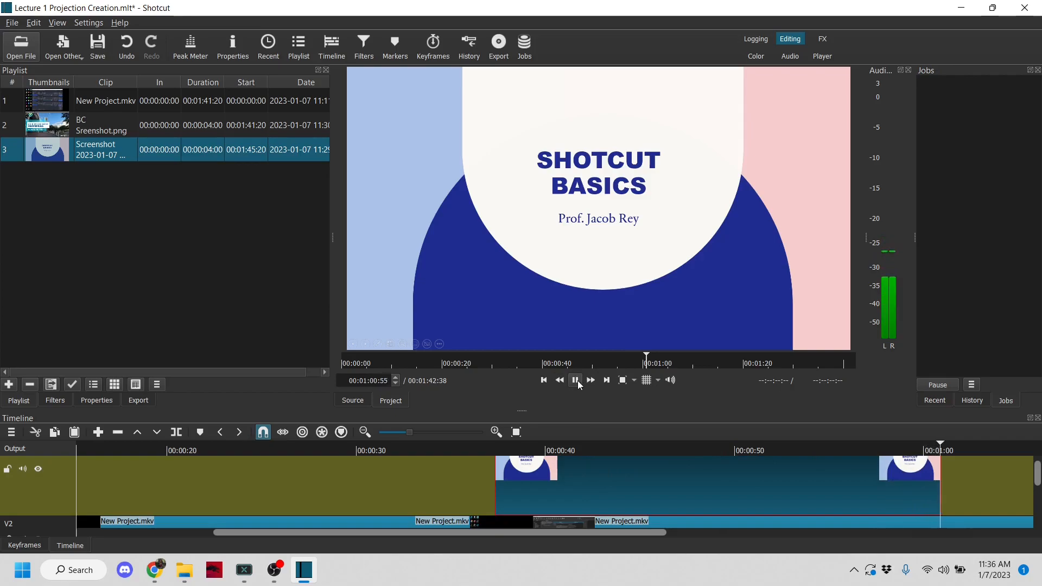
pyautogui.click(578, 380)
# Step: Place BC Sreenshot.png on track V3 directly against the end of the title image, at about 1:01
pyautogui.moveTo(405, 533); pyautogui.dragTo(617, 533)
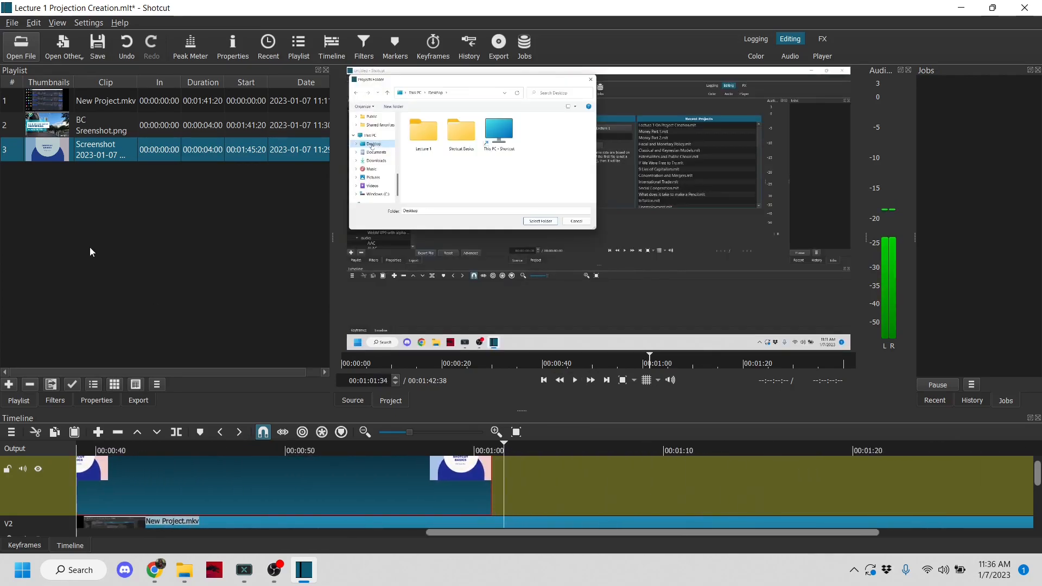
pyautogui.click(95, 126)
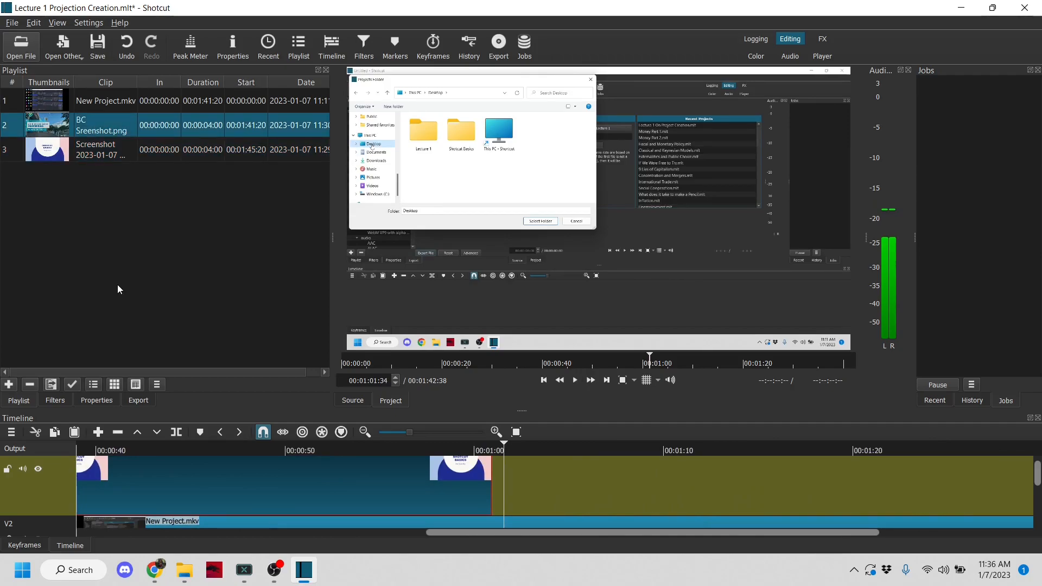
pyautogui.moveTo(66, 126); pyautogui.dragTo(575, 494)
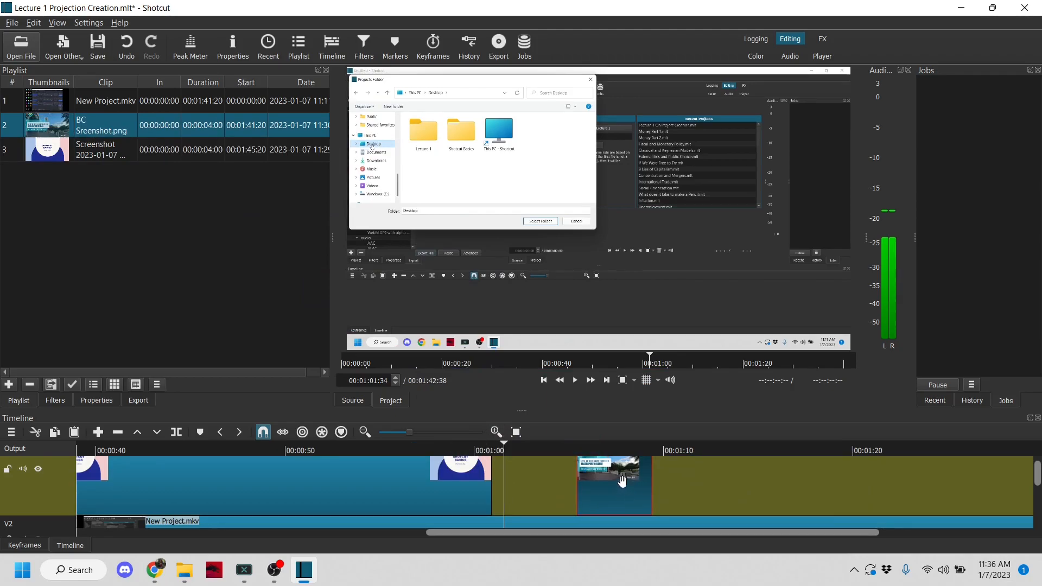
pyautogui.moveTo(638, 495); pyautogui.dragTo(539, 496)
# Step: Play back the transition from the title image to the Brazosport College image, starting from about 1:00
pyautogui.click(476, 450)
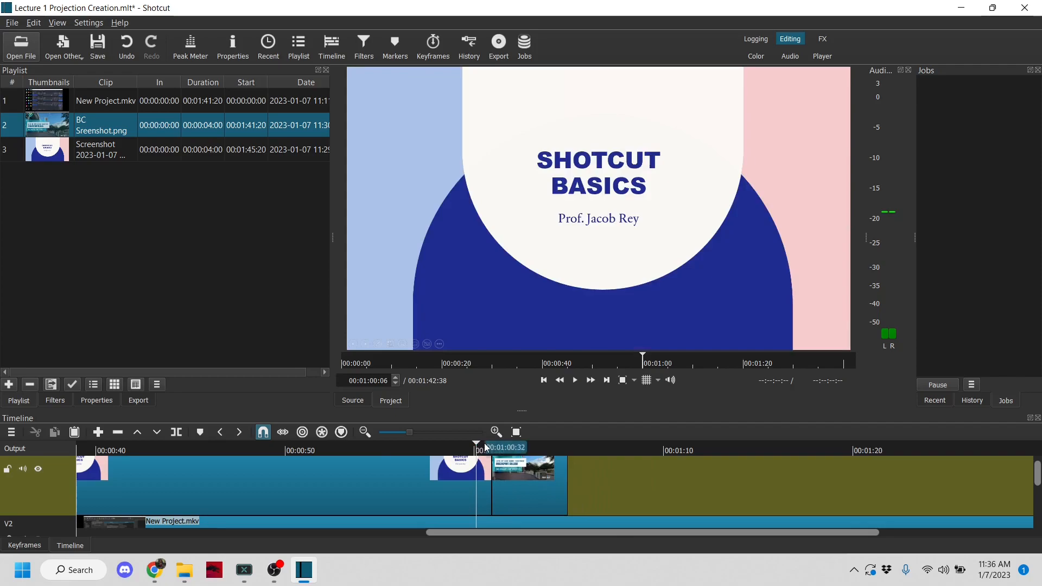
pyautogui.click(574, 381)
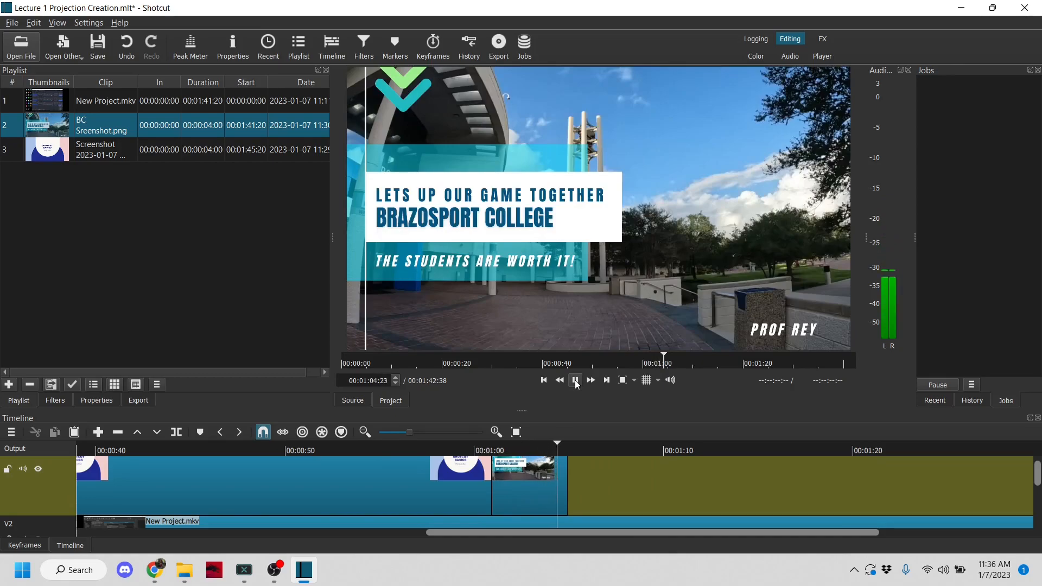
pyautogui.click(575, 384)
# Step: Move the Brazosport College image along V3 to about 1:14, leaving a gap after the title image, and play back from about 59 seconds
pyautogui.moveTo(532, 485); pyautogui.dragTo(781, 485)
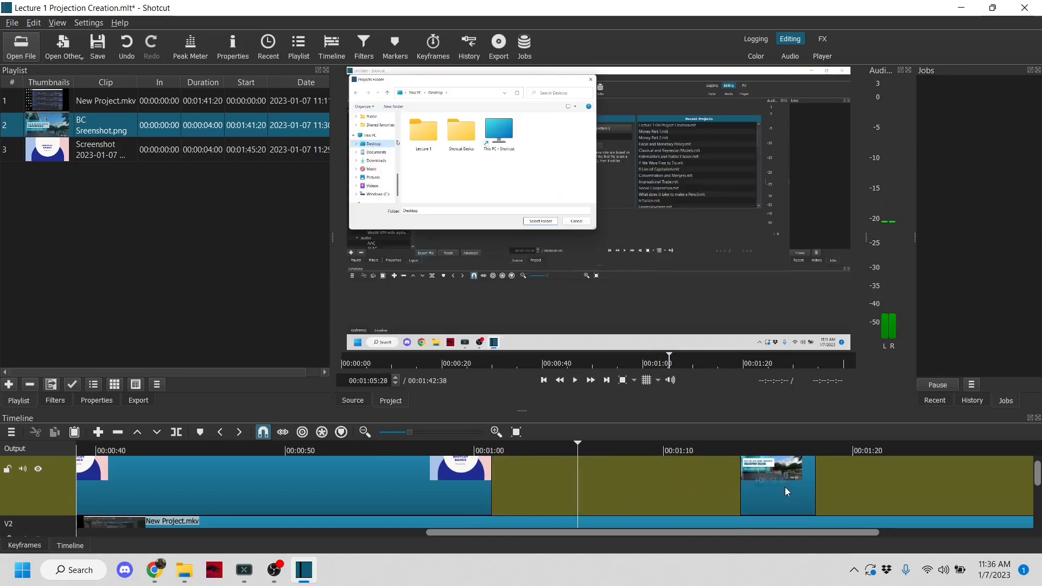
pyautogui.click(457, 451)
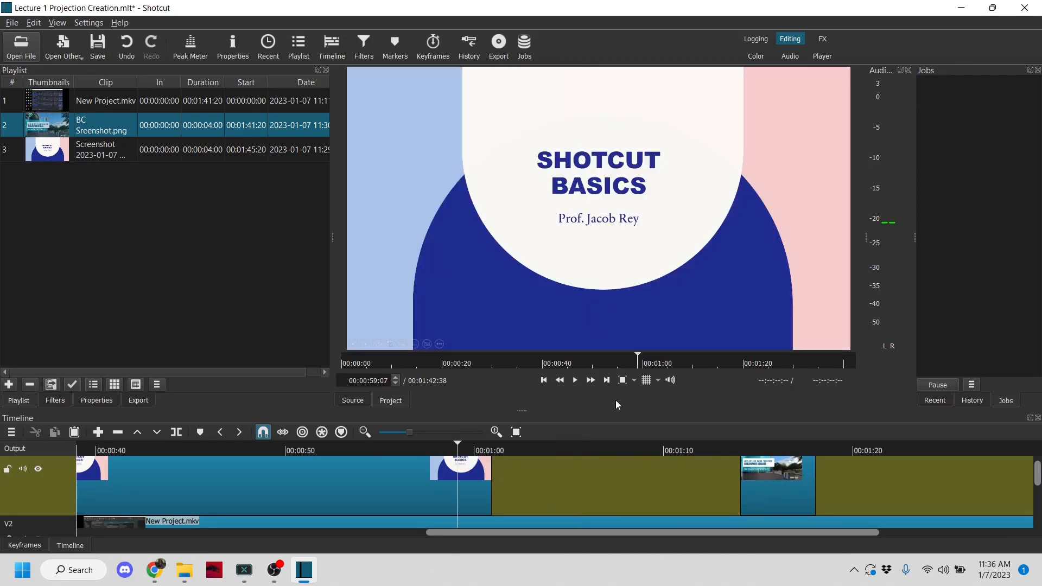
pyautogui.click(574, 381)
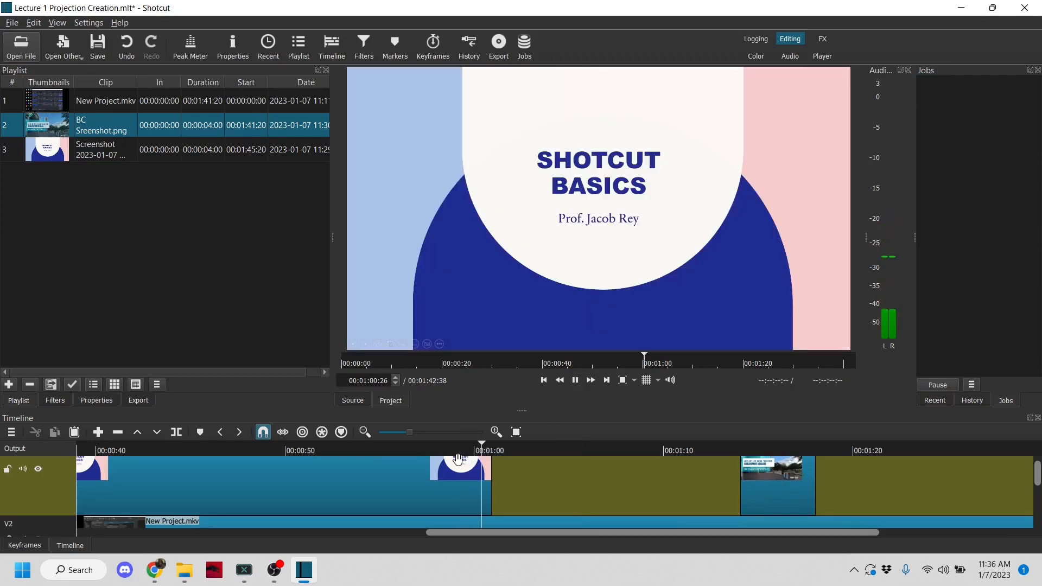